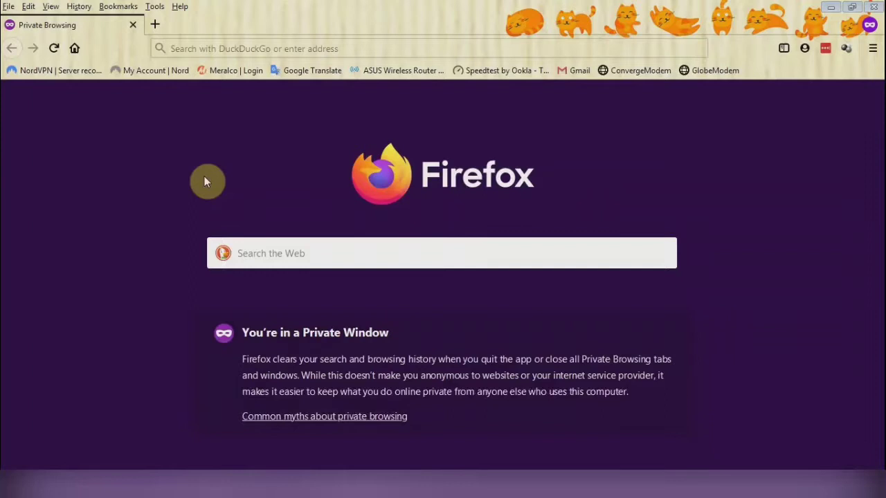
Go to the google.com home page from the address bar.
{"action": "left_click", "coordinate": [283, 47]}
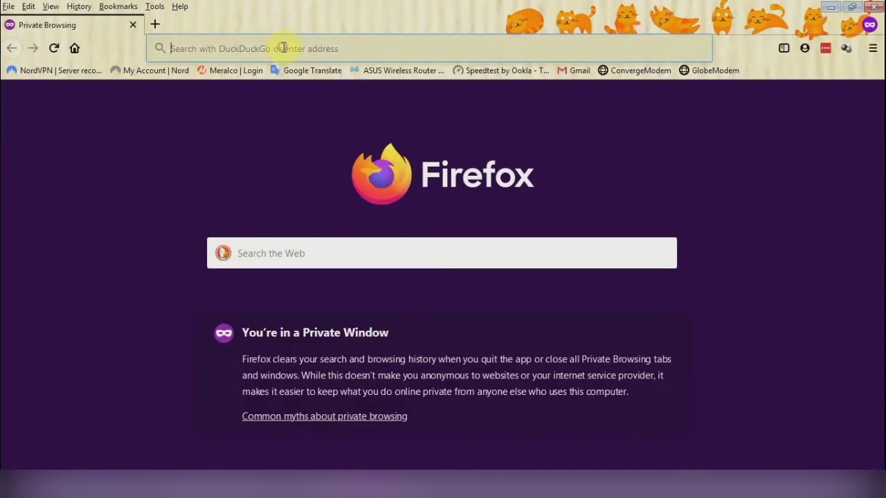
{"action": "type", "text": "google.com"}
{"action": "key", "text": "Return"}
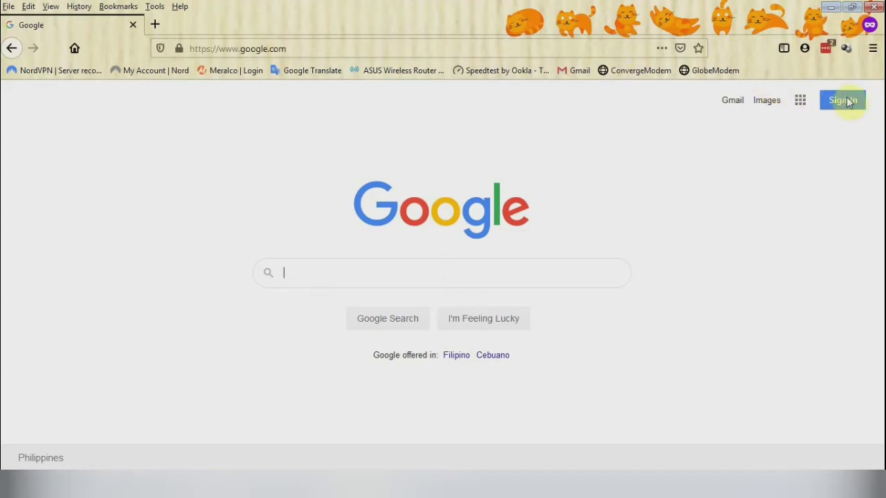
Sign in to Google with the account's e-mail address and password.
{"action": "left_click", "coordinate": [844, 101]}
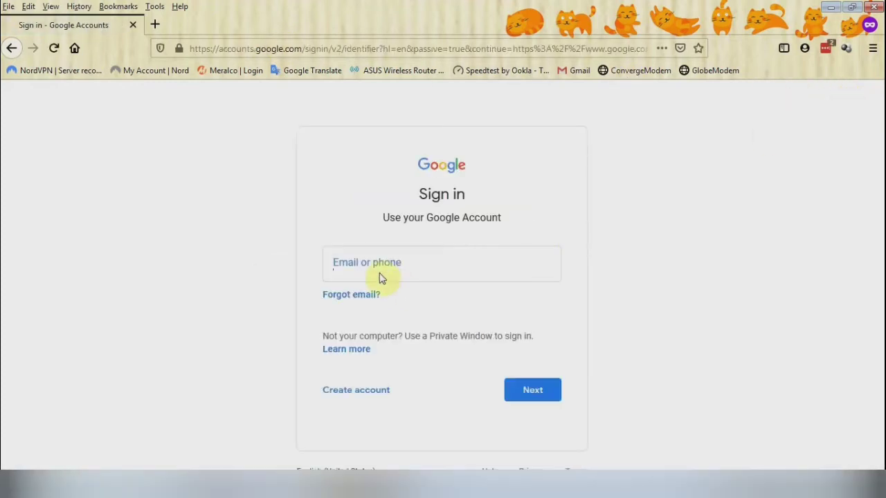
{"action": "left_click", "coordinate": [377, 270]}
{"action": "left_click", "coordinate": [377, 271]}
{"action": "key", "text": "ctrl+v"}
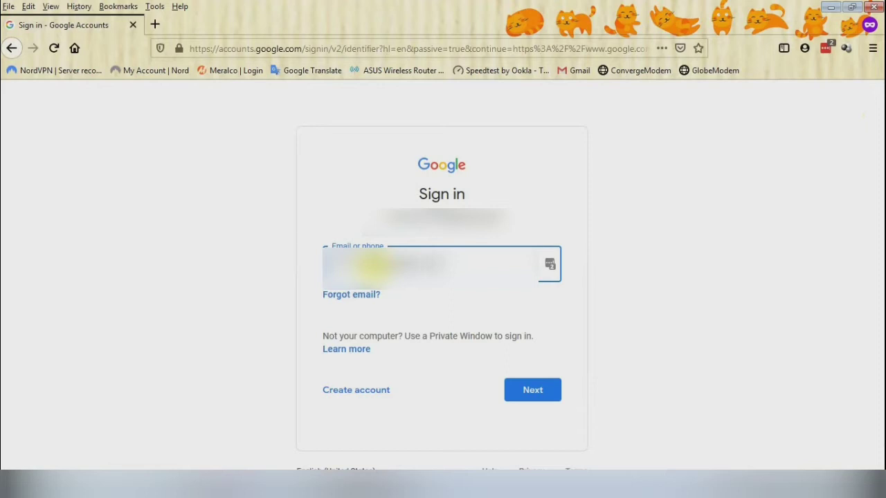
{"action": "left_click", "coordinate": [530, 391]}
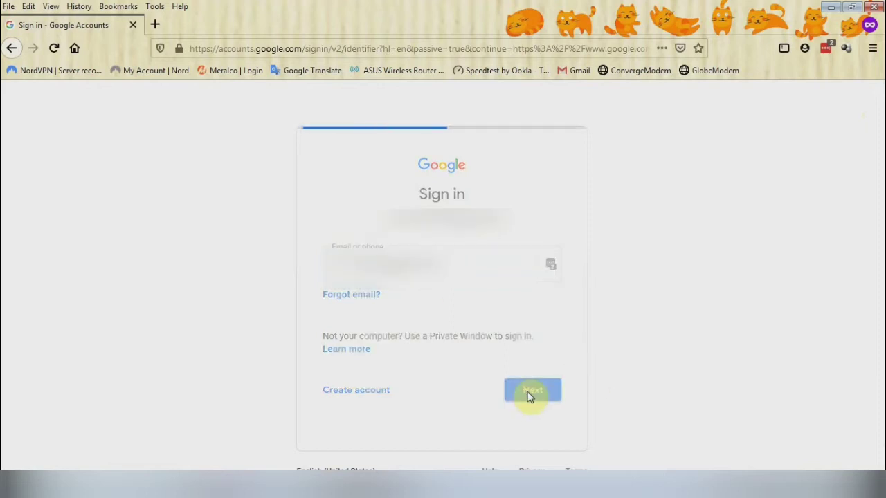
{"action": "left_click", "coordinate": [352, 274]}
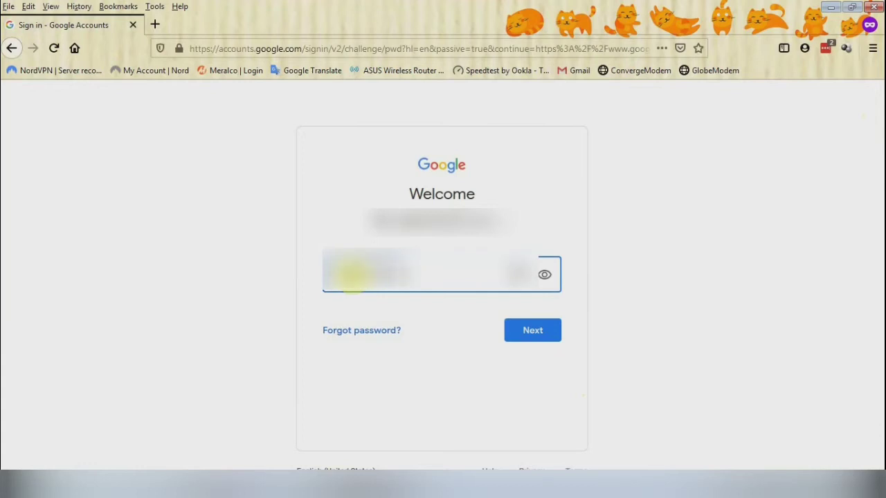
{"action": "left_click", "coordinate": [544, 336]}
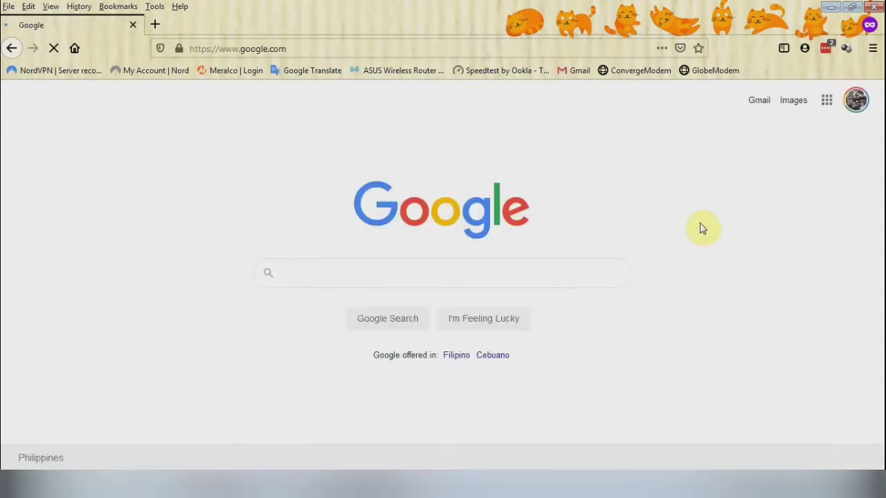
From Manage your Google Account's Security page, begin setting up 2-Step Verification (currently Off).
{"action": "left_click", "coordinate": [856, 102]}
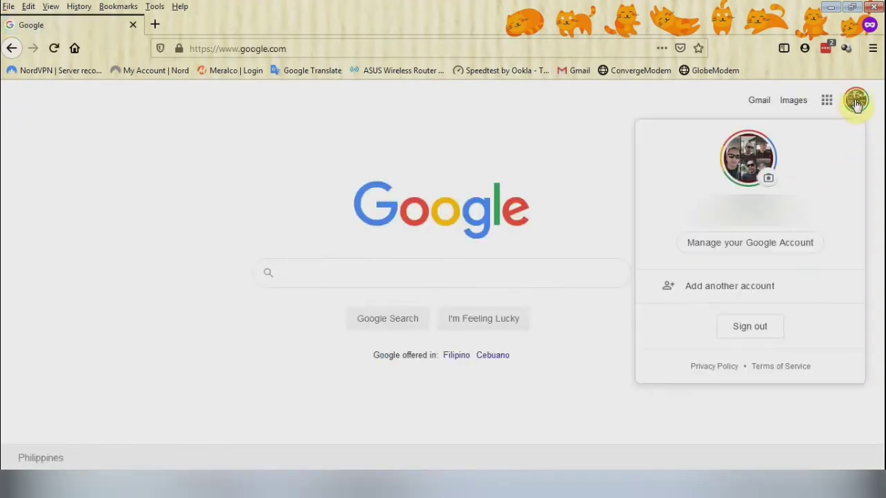
{"action": "left_click", "coordinate": [704, 245]}
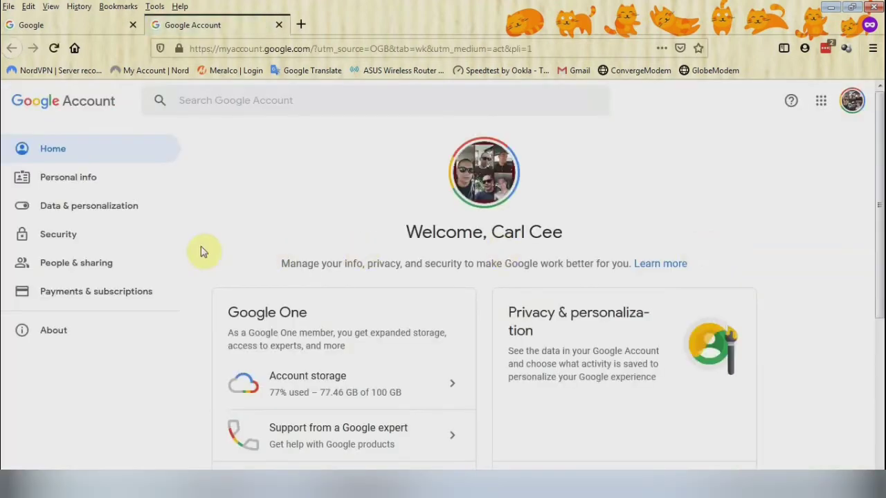
{"action": "left_click", "coordinate": [45, 239]}
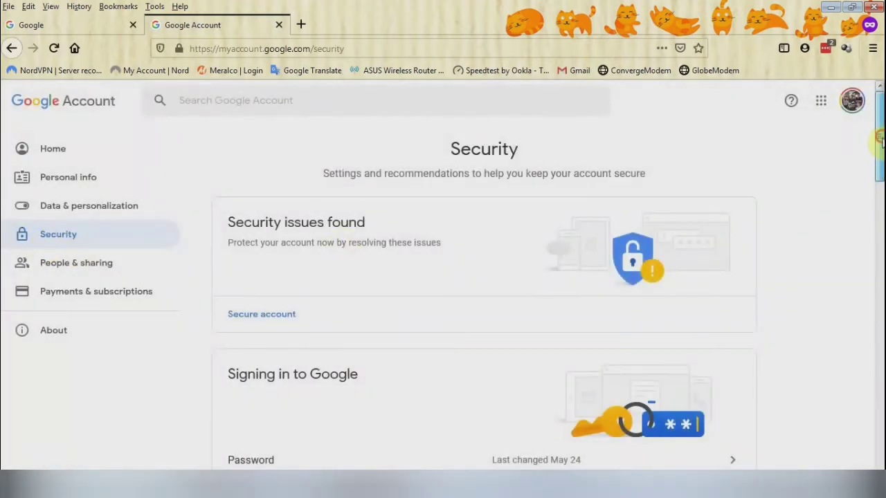
{"action": "left_click_drag", "start_coordinate": [879, 162], "coordinate": [879, 215]}
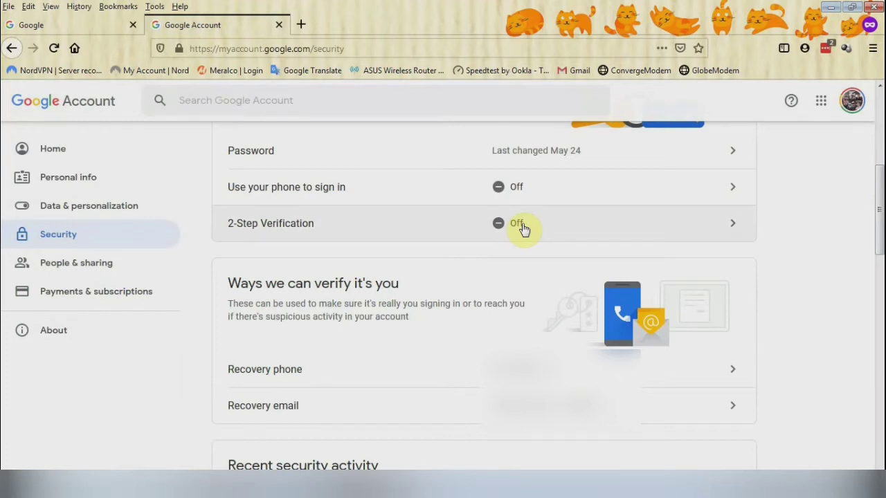
{"action": "left_click", "coordinate": [523, 228]}
{"action": "left_click", "coordinate": [586, 443]}
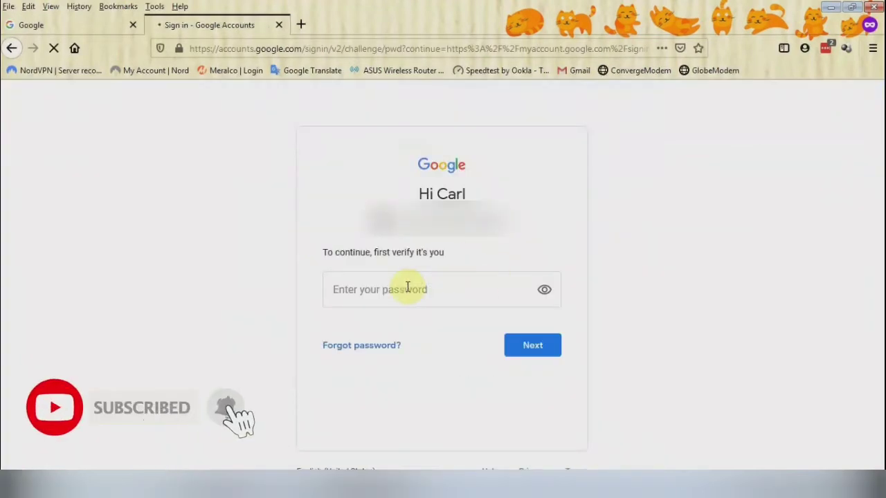
Confirm the account password and continue to the phone number setup for text-message codes.
{"action": "left_click", "coordinate": [407, 288]}
{"action": "key", "text": "ctrl+v"}
{"action": "left_click", "coordinate": [530, 347]}
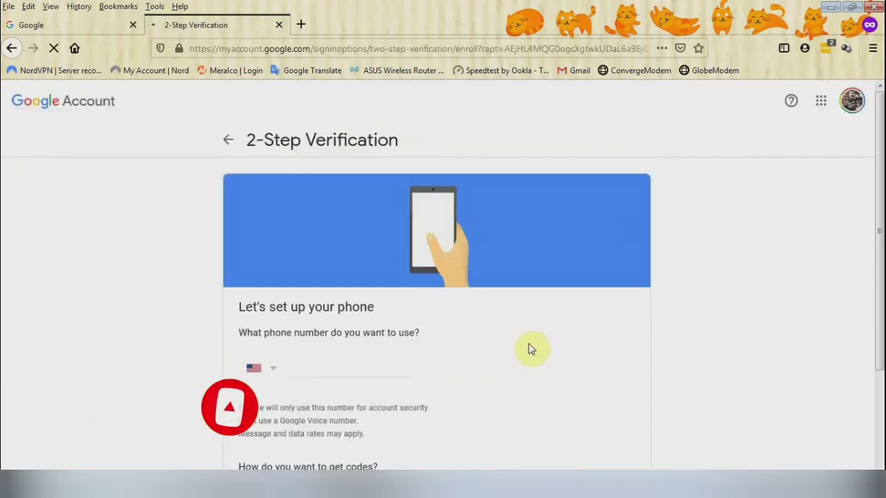
{"action": "scroll", "coordinate": [878, 208], "scroll_direction": "down", "scroll_amount": 1}
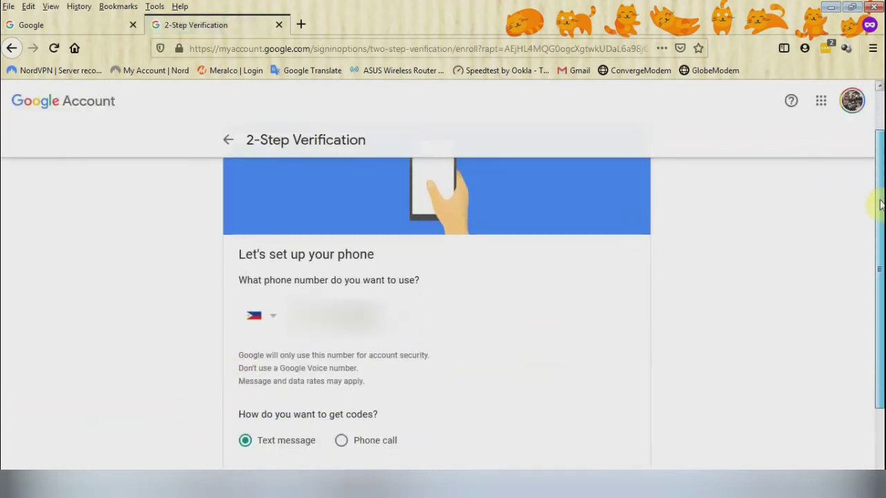
{"action": "left_click_drag", "start_coordinate": [880, 205], "coordinate": [881, 240]}
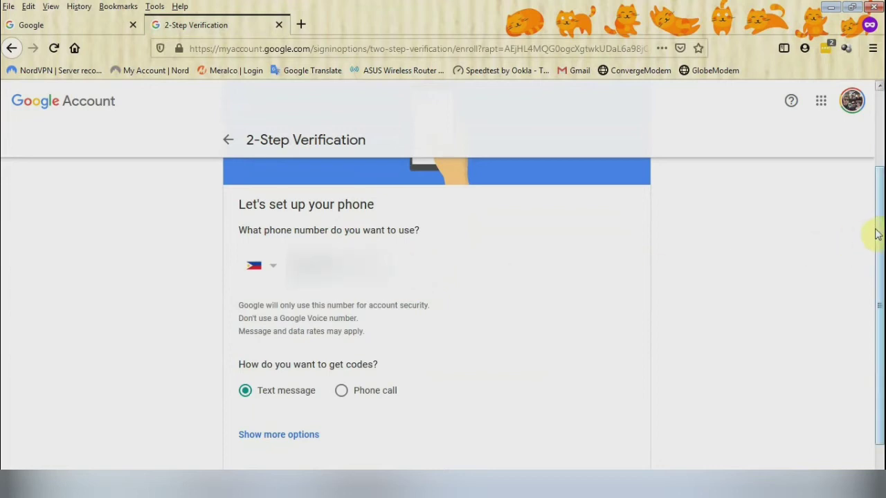
{"action": "left_click_drag", "start_coordinate": [879, 242], "coordinate": [879, 287]}
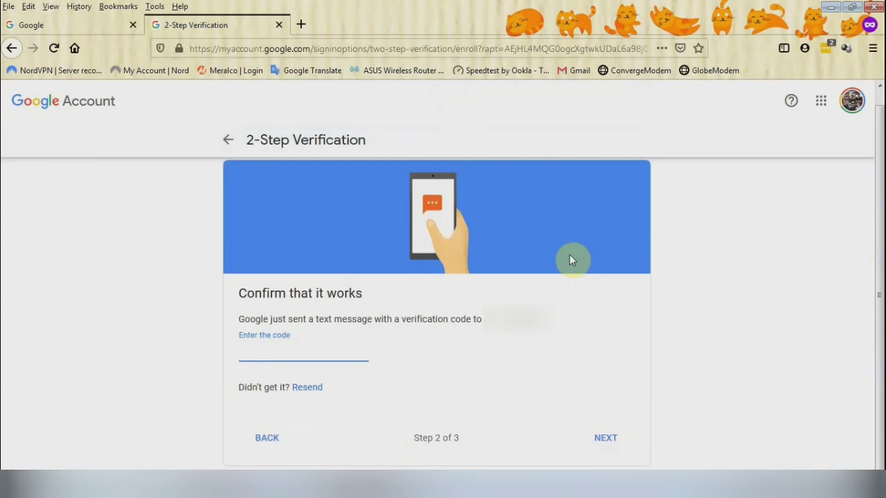
Enter the texted verification code and switch 2-Step Verification on.
{"action": "left_click", "coordinate": [262, 350]}
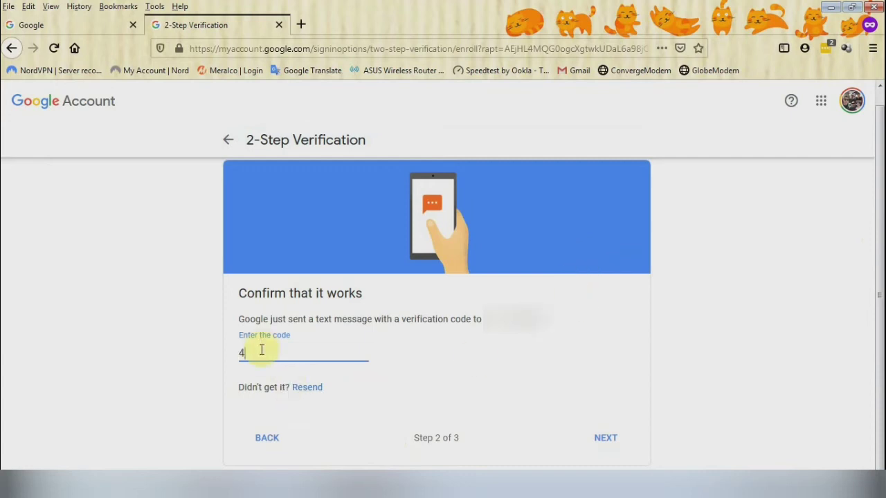
{"action": "left_click", "coordinate": [603, 439]}
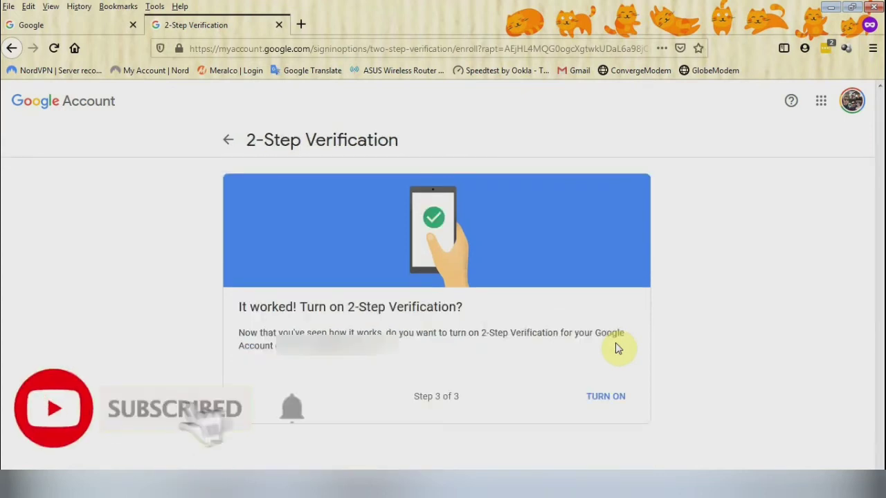
{"action": "left_click", "coordinate": [607, 401]}
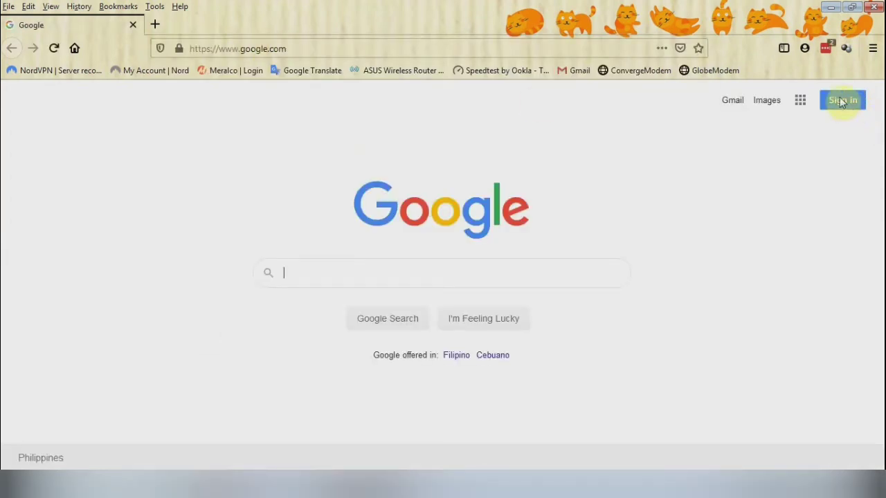
Sign in to Google again with the account's e-mail address and password.
{"action": "left_click", "coordinate": [841, 101]}
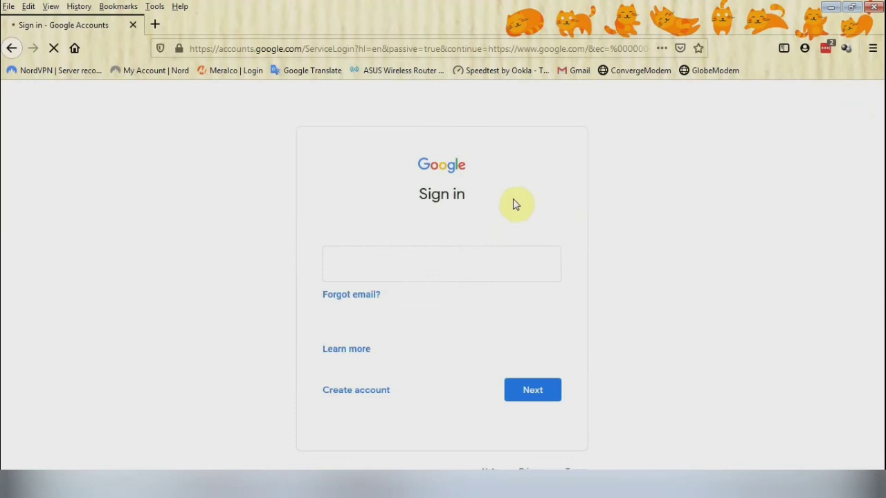
{"action": "left_click", "coordinate": [362, 269]}
{"action": "key", "text": "ctrl+v"}
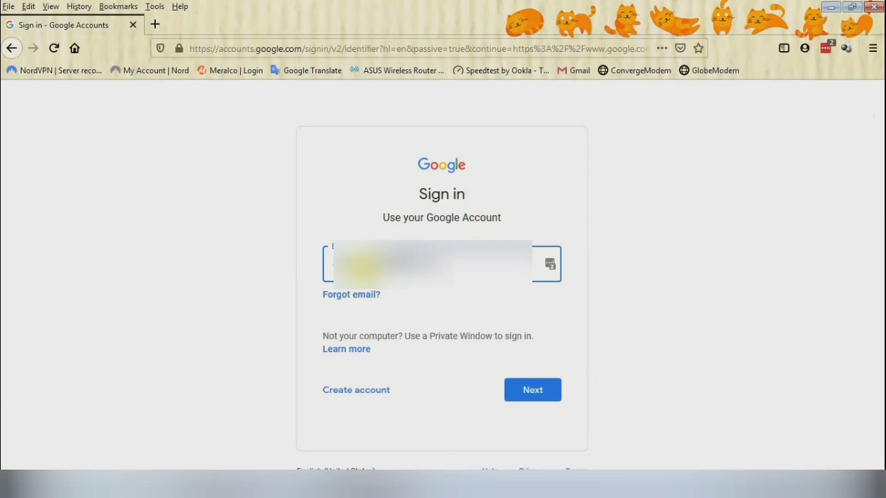
{"action": "left_click", "coordinate": [532, 389]}
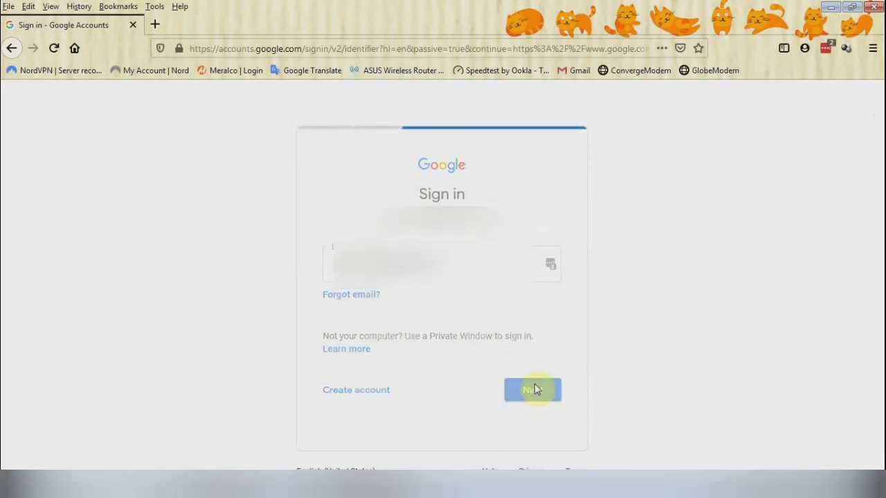
{"action": "left_click", "coordinate": [402, 276]}
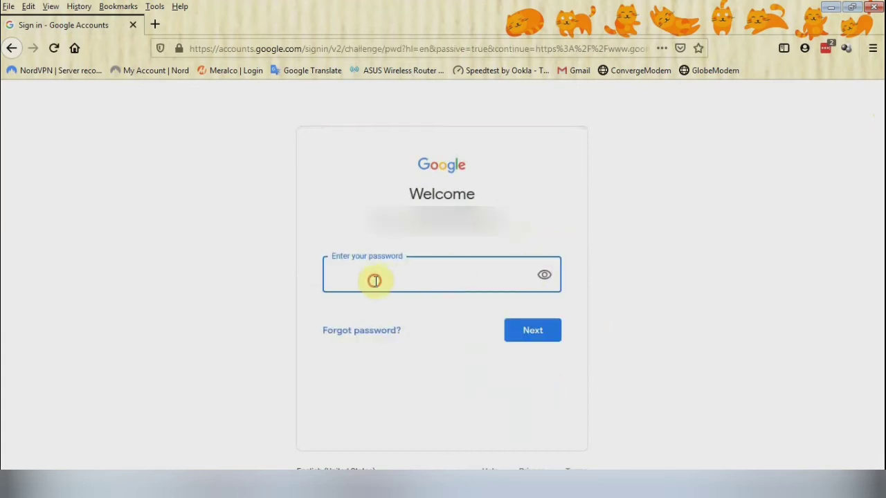
{"action": "type", "text": "*************"}
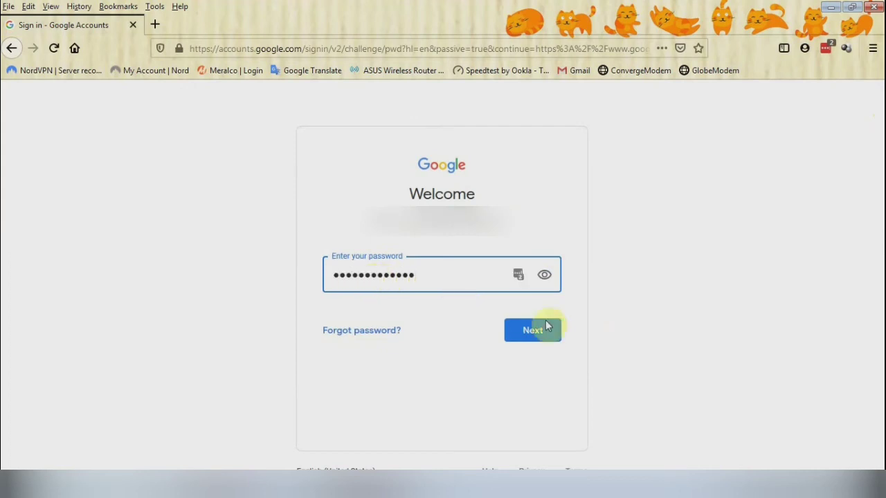
{"action": "left_click", "coordinate": [546, 326]}
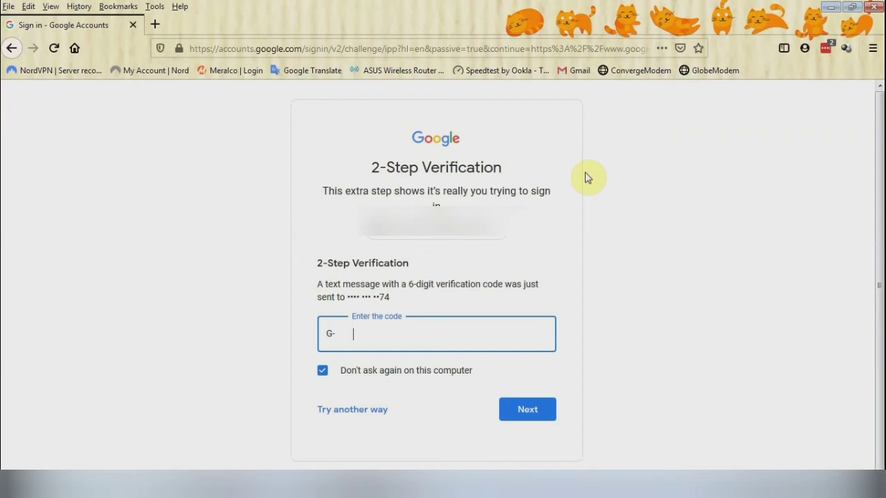
Pass the 2-Step Verification challenge with the 6-digit texted code.
{"action": "left_click", "coordinate": [529, 412]}
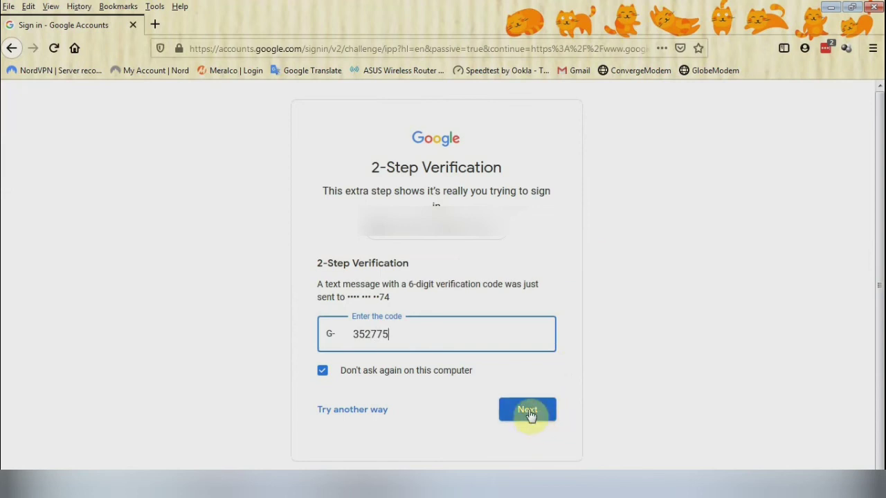
{"action": "left_click", "coordinate": [529, 413]}
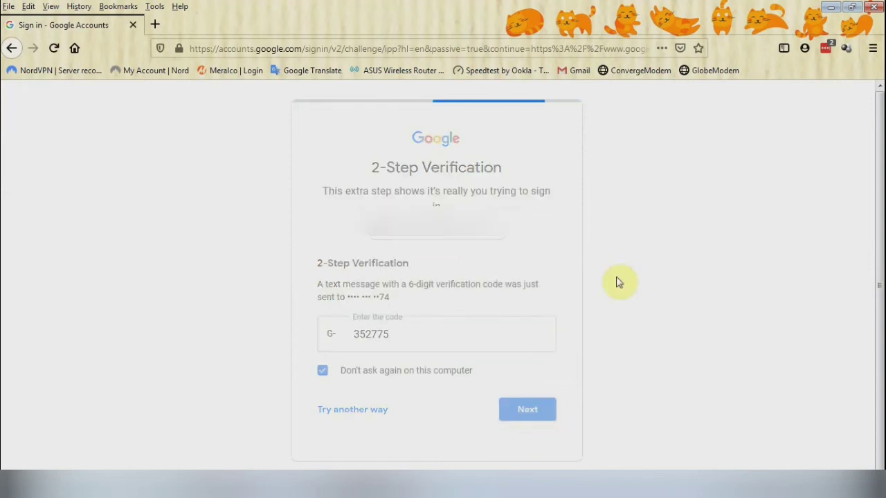